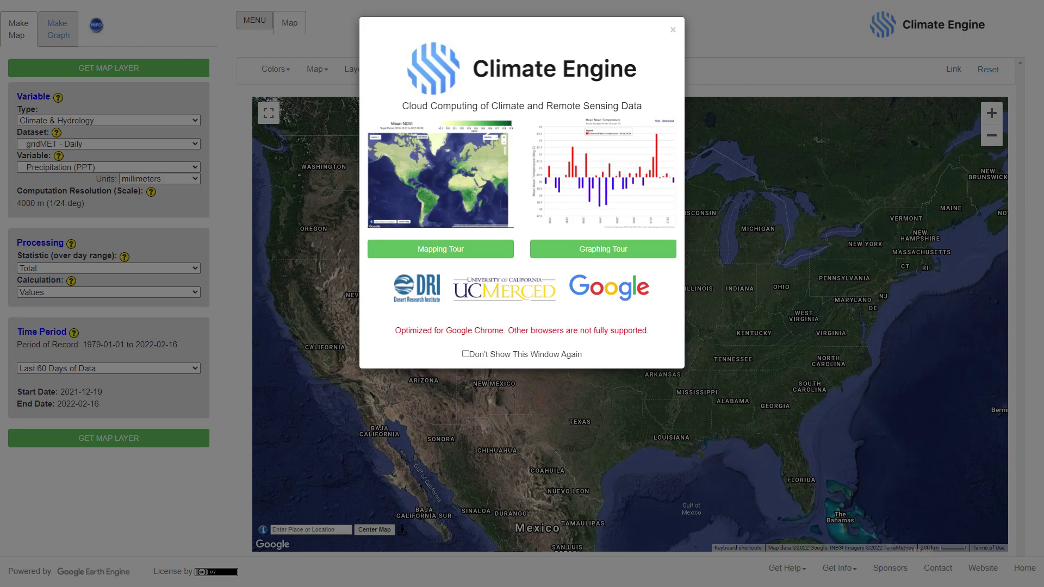
Close the Climate Engine welcome popup to reveal the US map
left_click(672, 36)
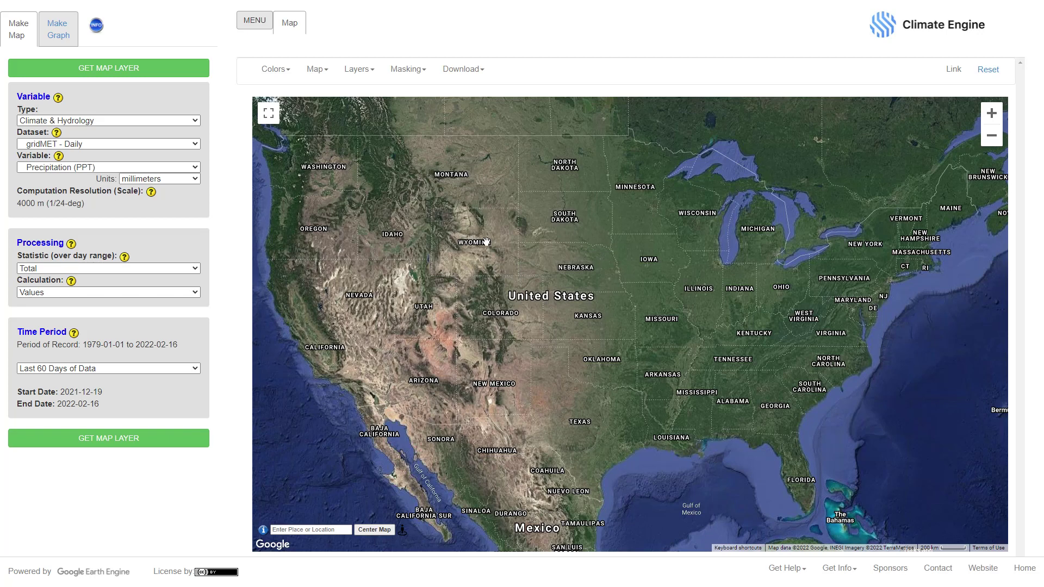
On the Make Graph page, place the time-series point in Minnesota near Minneapolis
left_click(58, 34)
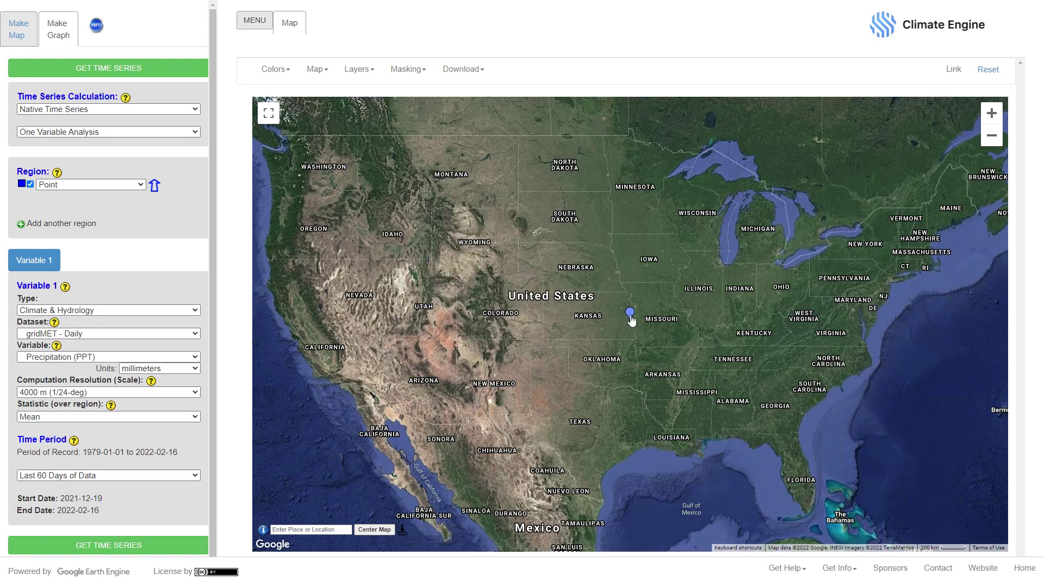
mouse_move(630, 319)
left_mouse_down()
mouse_move(576, 308)
mouse_move(625, 258)
mouse_move(684, 238)
mouse_move(654, 212)
mouse_move(656, 189)
left_mouse_up()
scroll(661, 213, "up", 2)
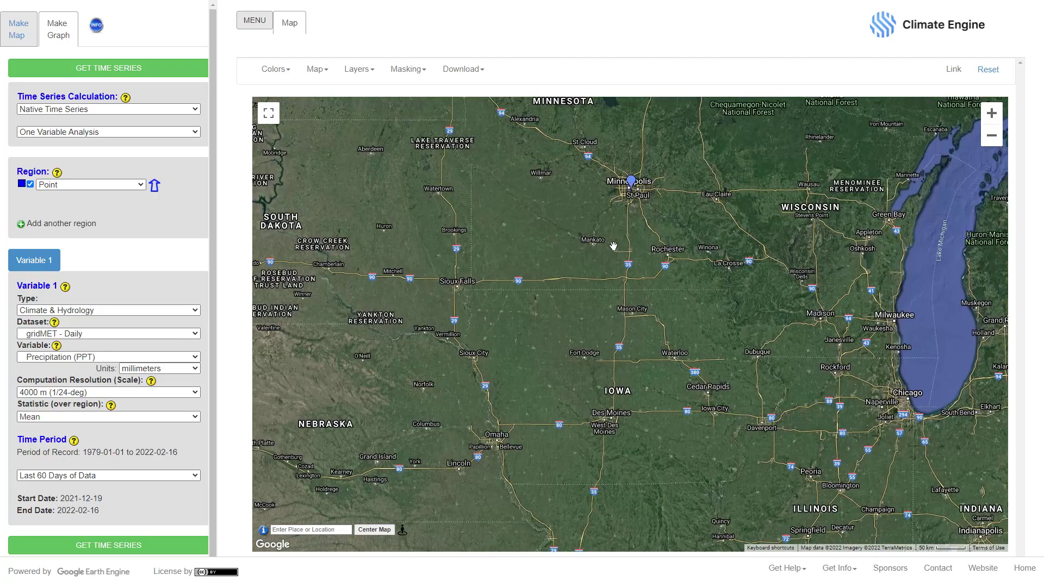
scroll(612, 249, "down", 1)
scroll(612, 249, "down", 2)
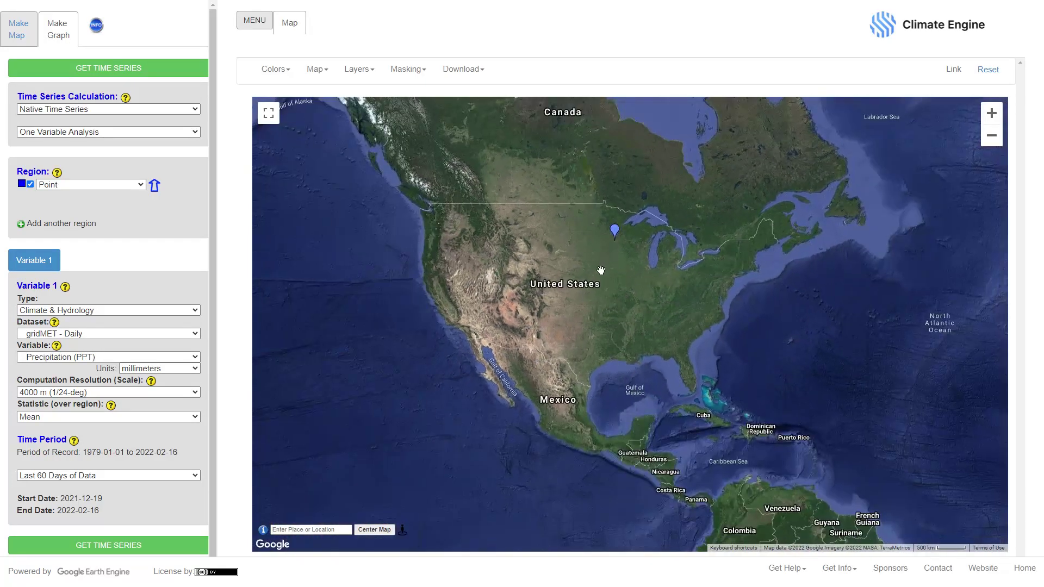
scroll(613, 281, "up", 1)
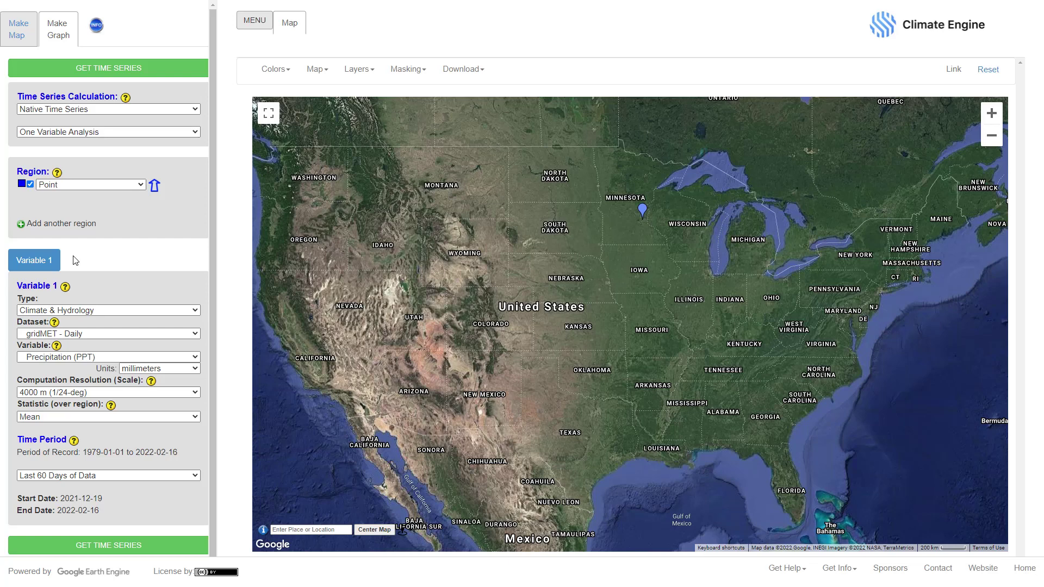
Switch to Two Variable Analysis with Variable 1 dataset set to PRISM - Monthly
left_click(94, 136)
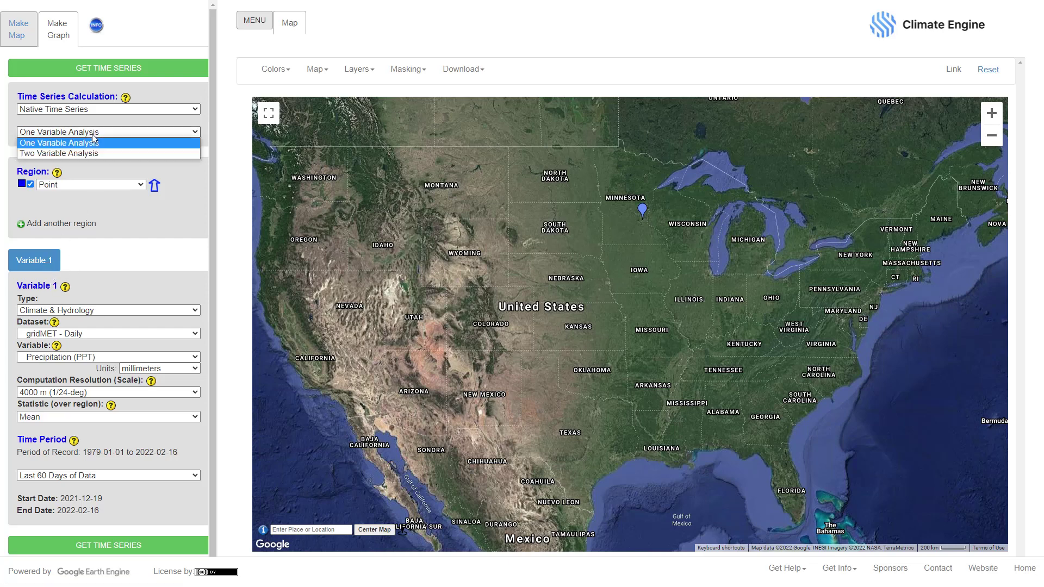
left_click(96, 152)
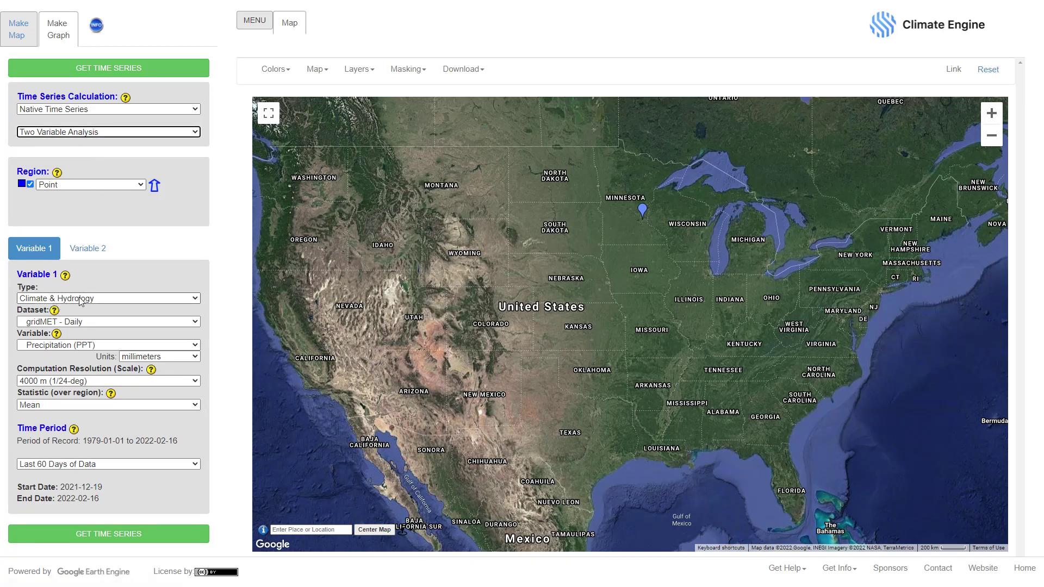
left_click(95, 323)
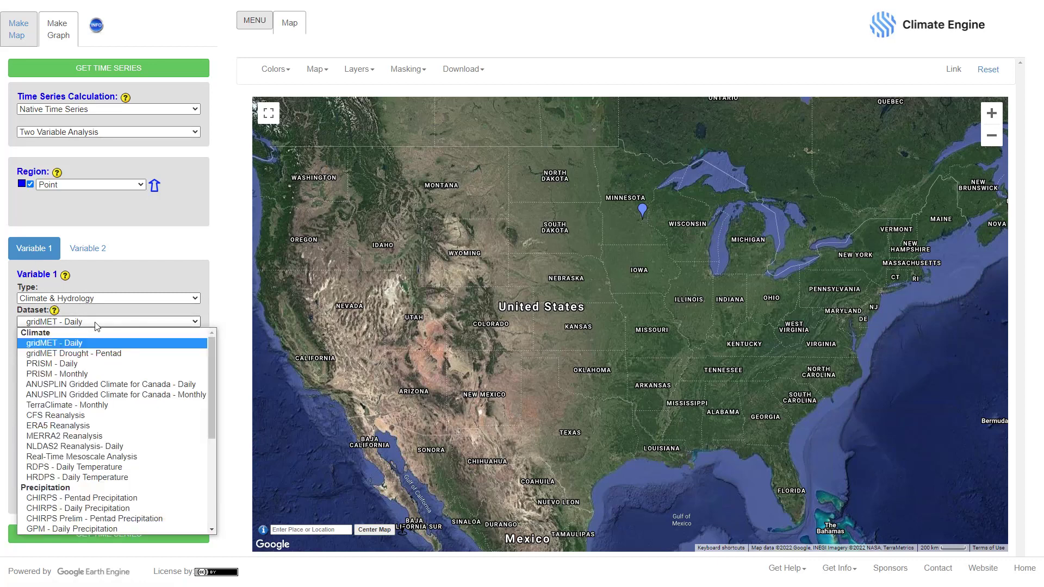
left_click(121, 288)
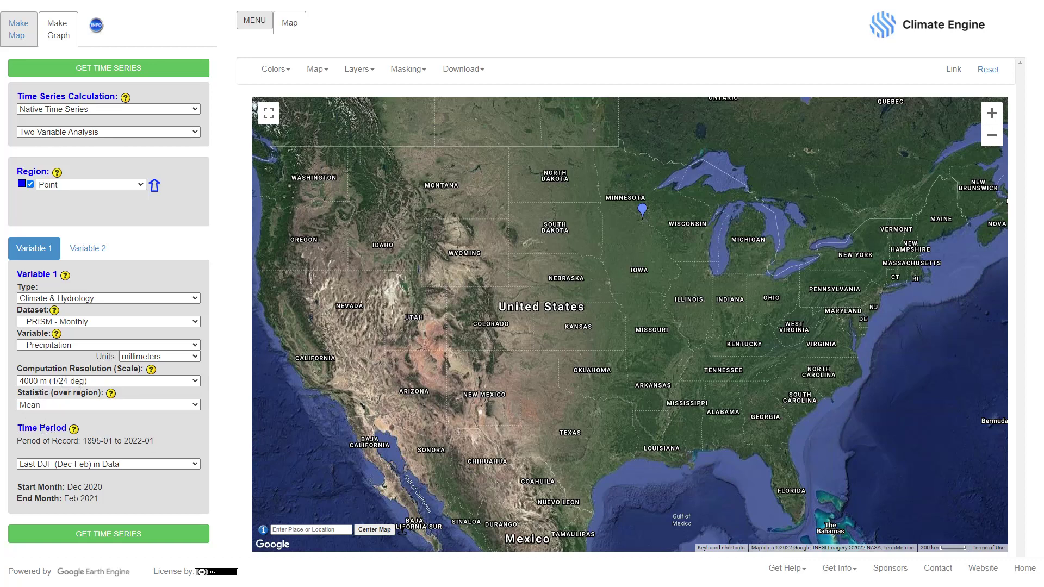
Set Variable 1's time period to the entire period of record, then start on Variable 2's dataset
left_click(66, 464)
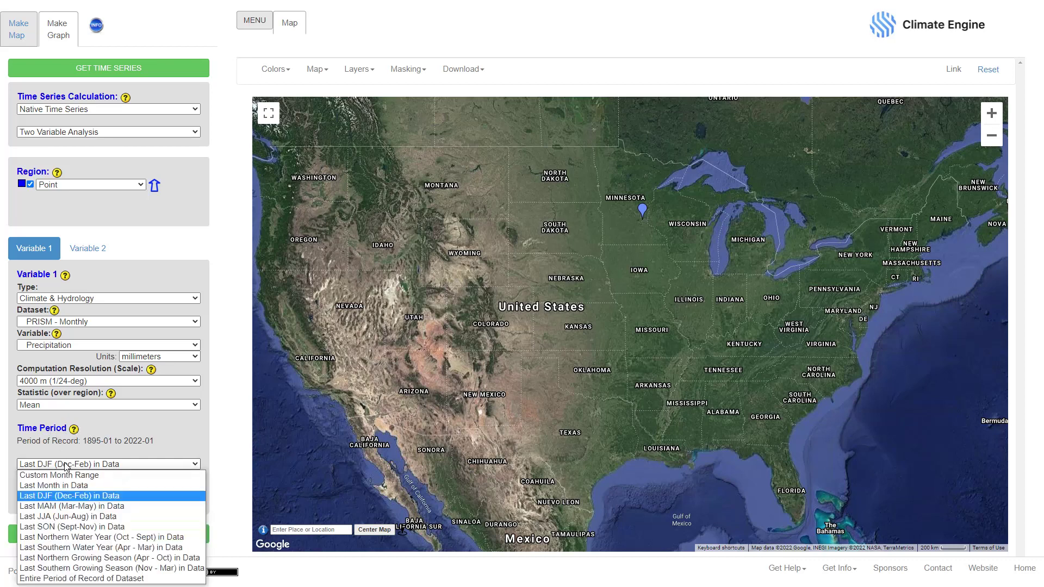
left_click(111, 578)
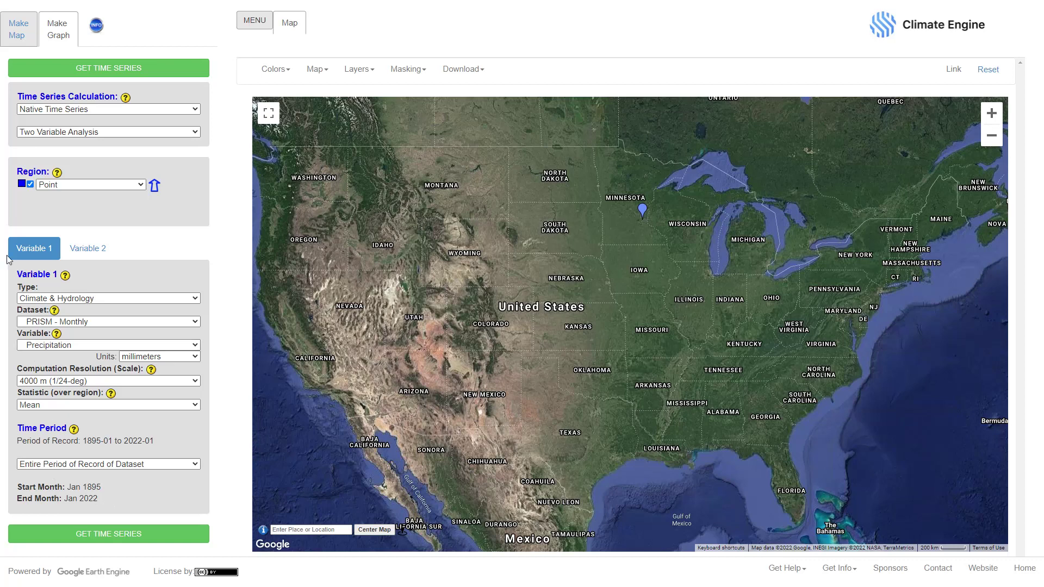
left_click(94, 257)
left_click(82, 322)
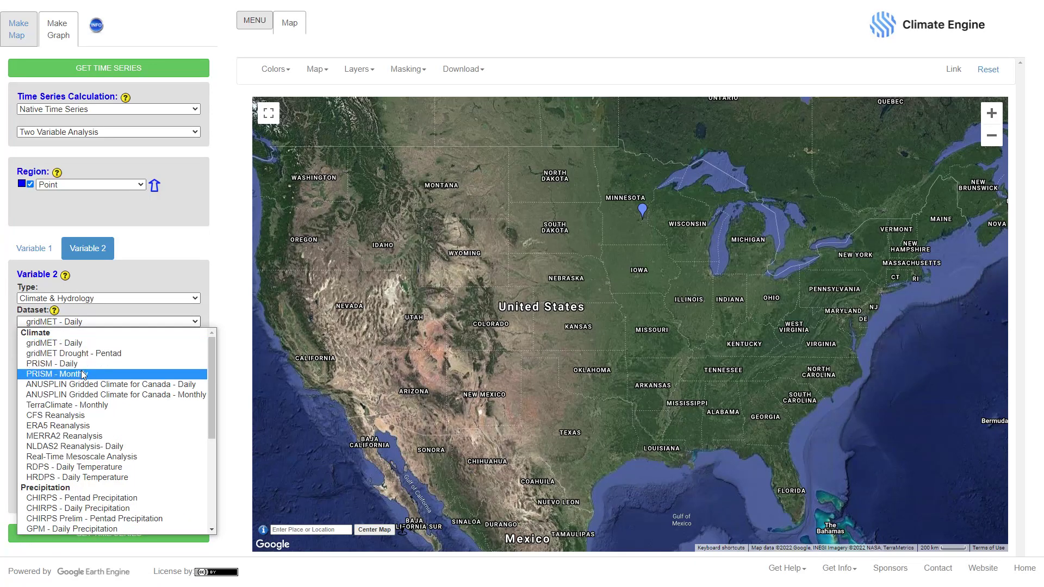
Make Variable 2 PRISM - Monthly Hargreaves Potential ET over the entire record and get the time series
key("Escape")
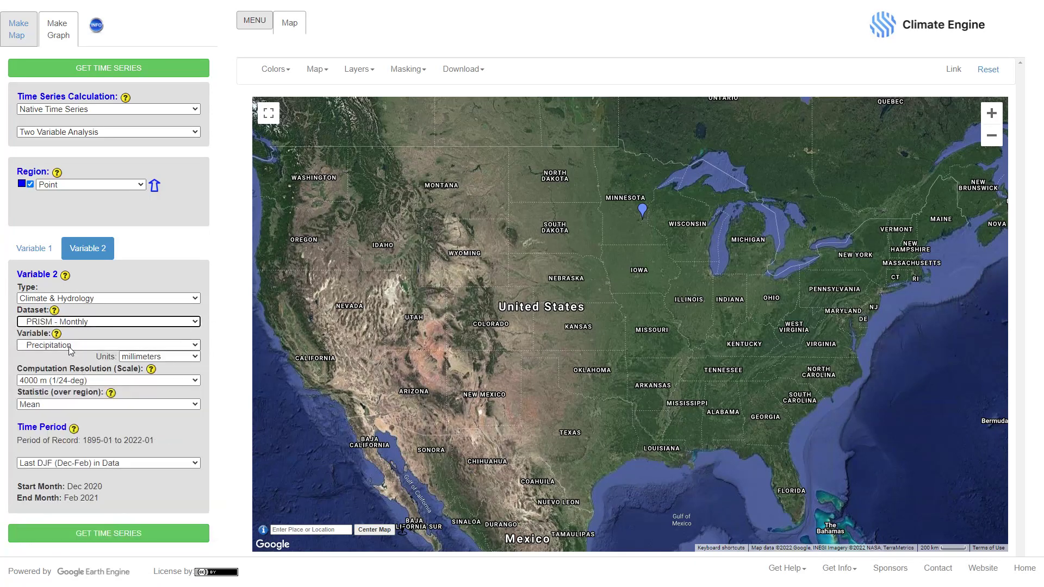
left_click(71, 347)
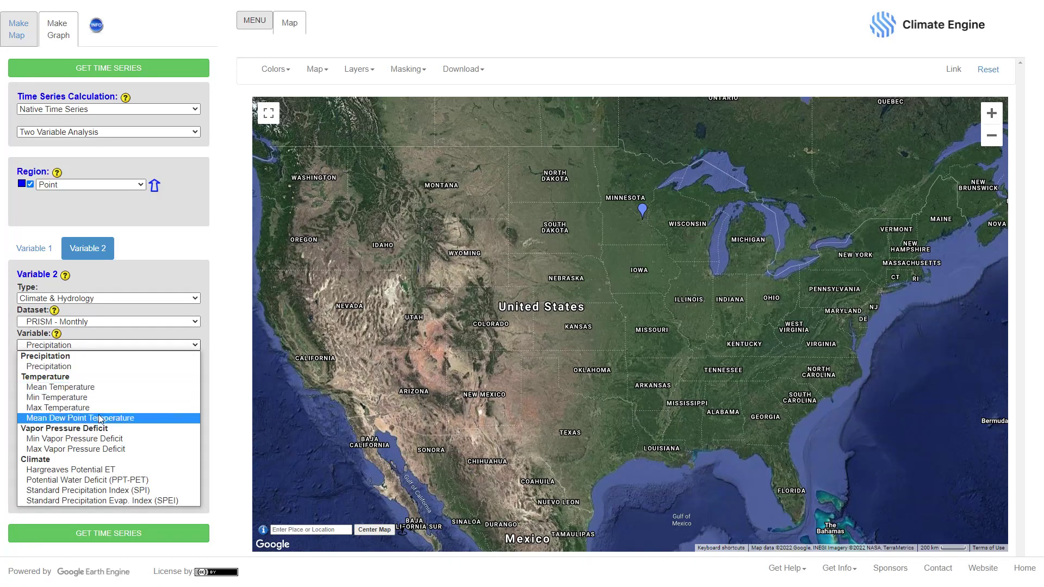
left_click(115, 471)
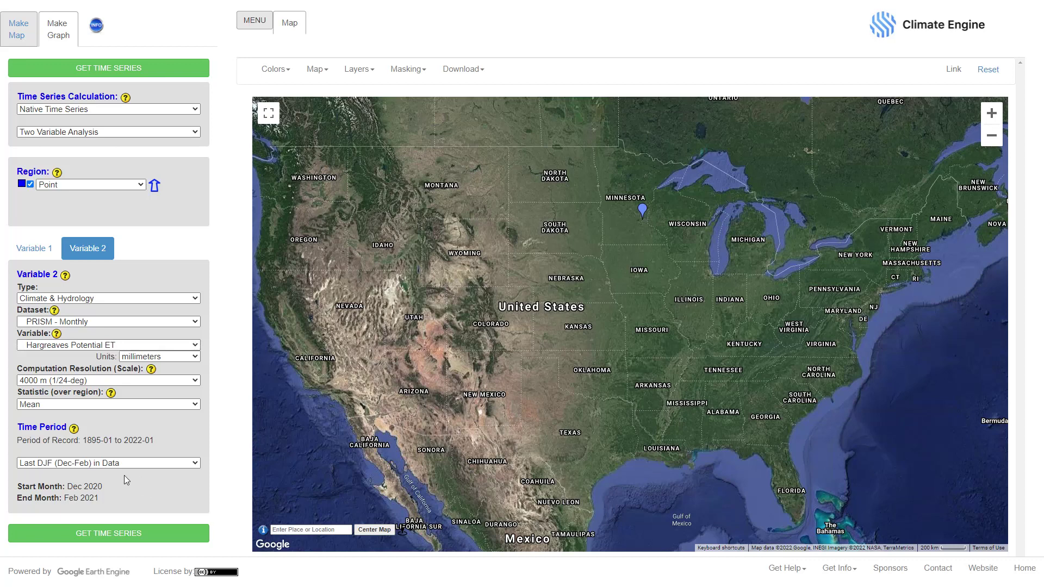
left_click(117, 465)
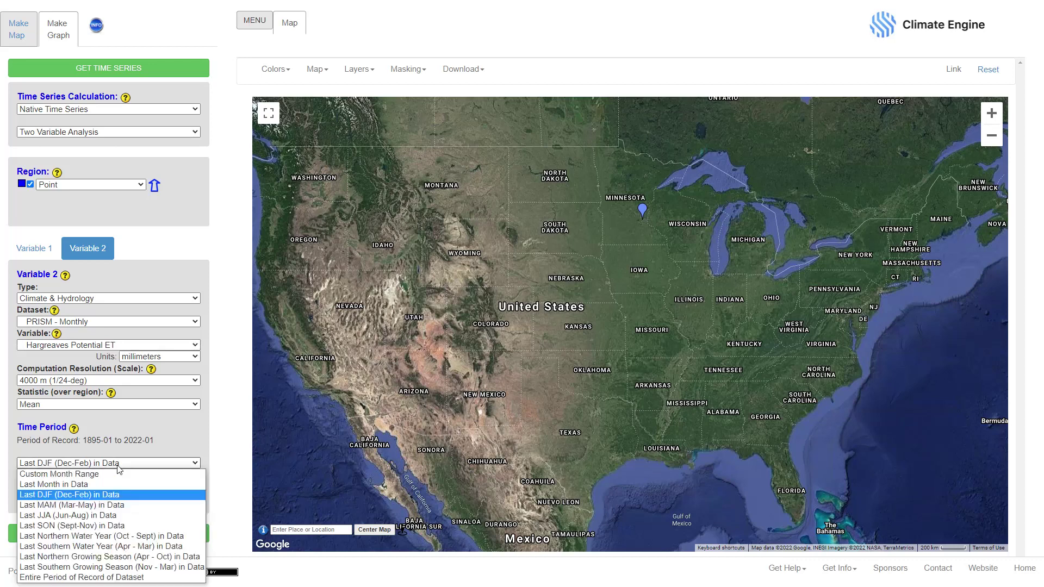
left_click(135, 576)
left_click(152, 497)
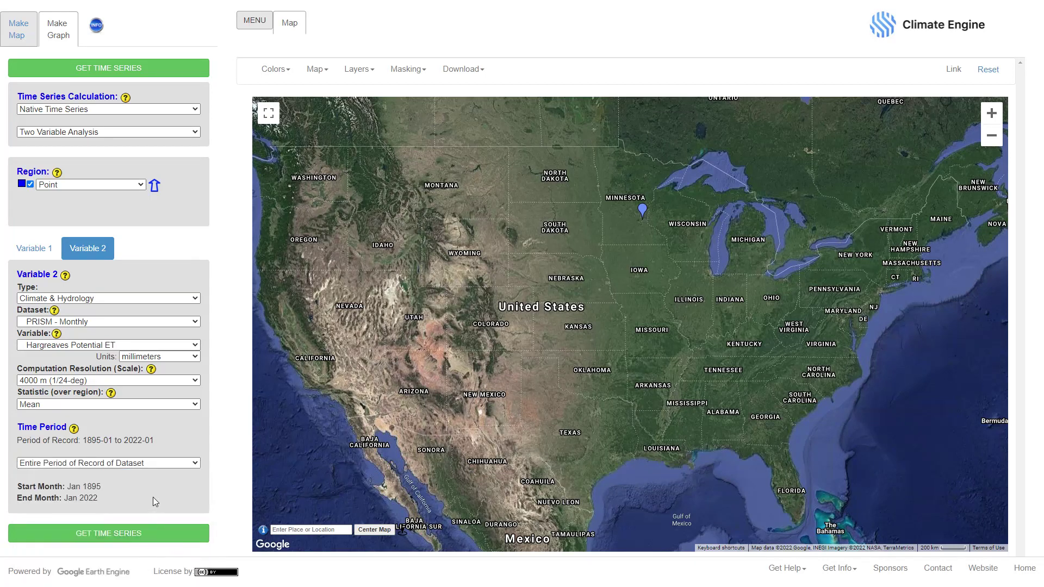
left_click(138, 538)
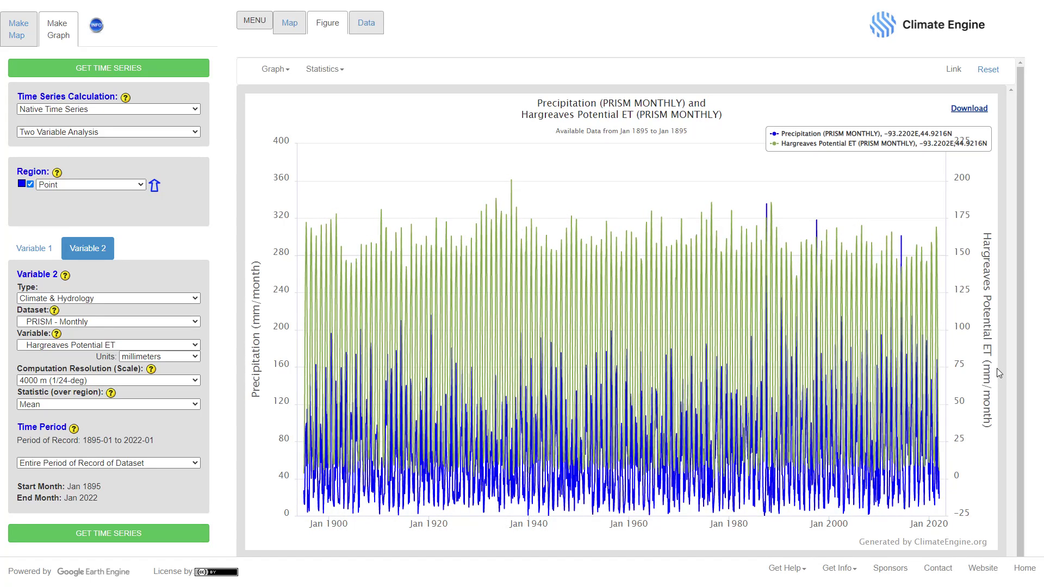
Toggle the precipitation and Hargreaves ET legend entries off and back on to inspect both series
left_click(898, 139)
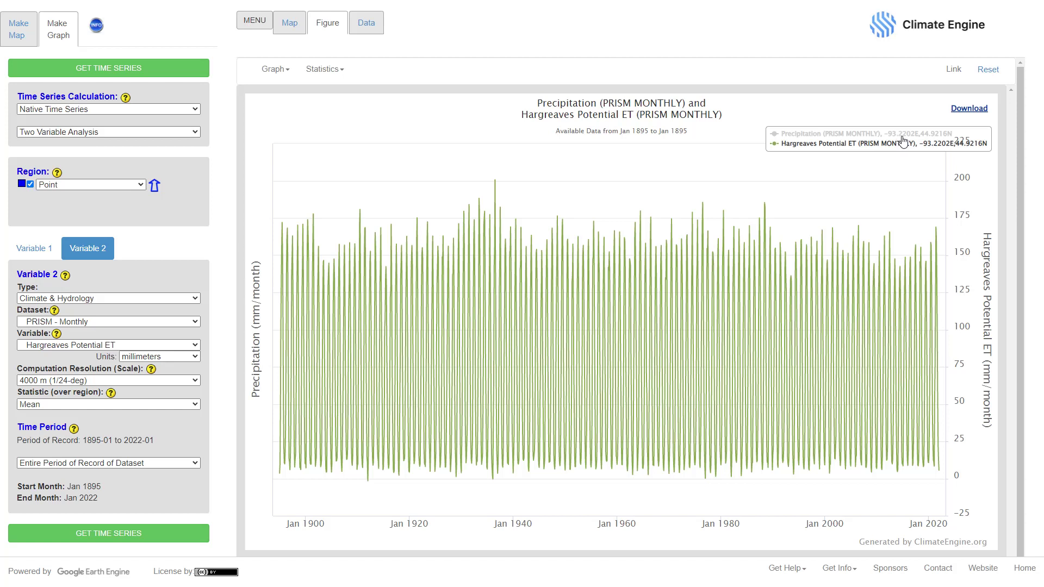
left_click(900, 145)
left_click(891, 136)
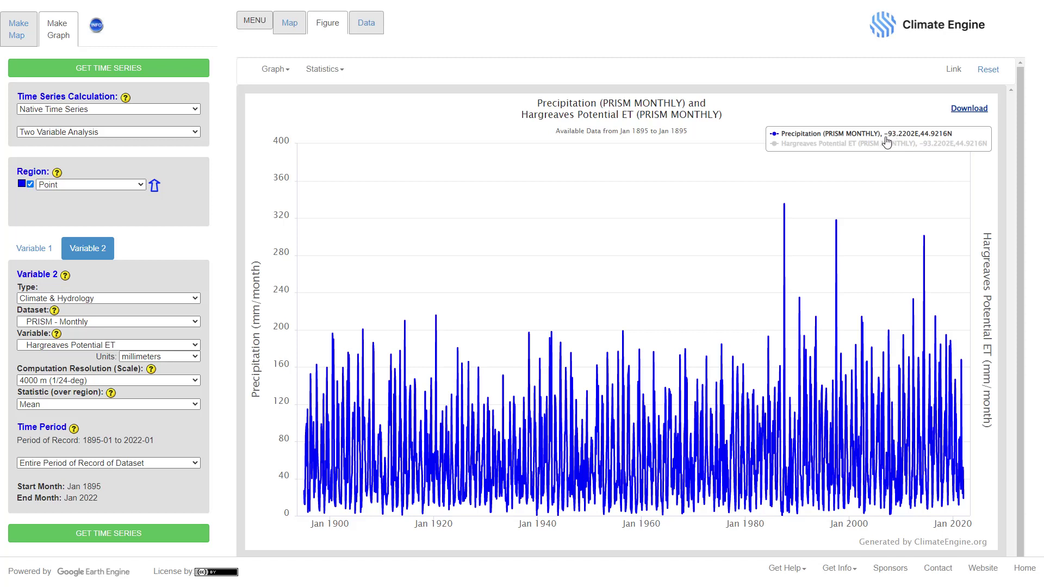
left_click(886, 143)
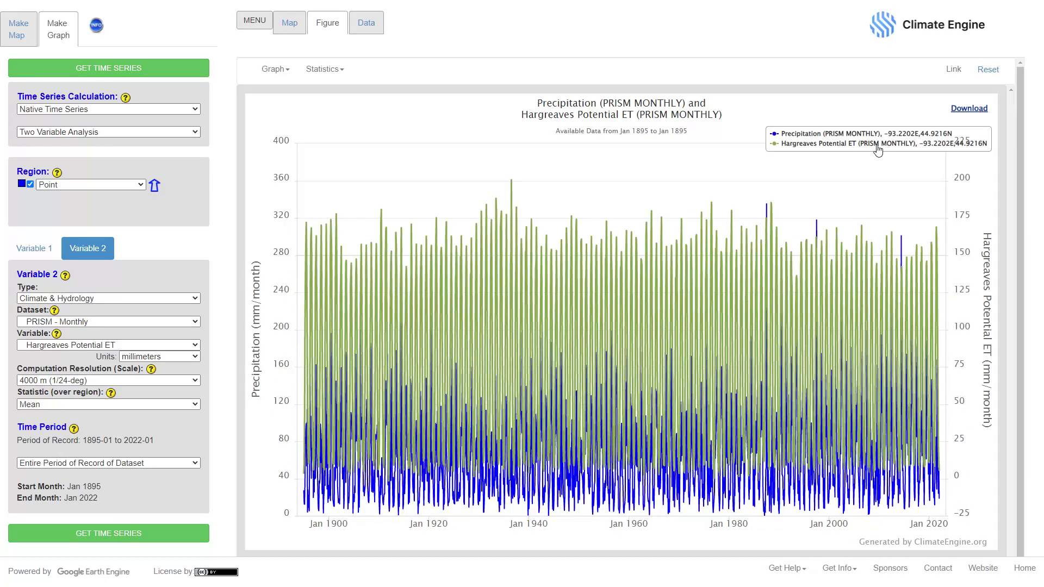
left_click(965, 110)
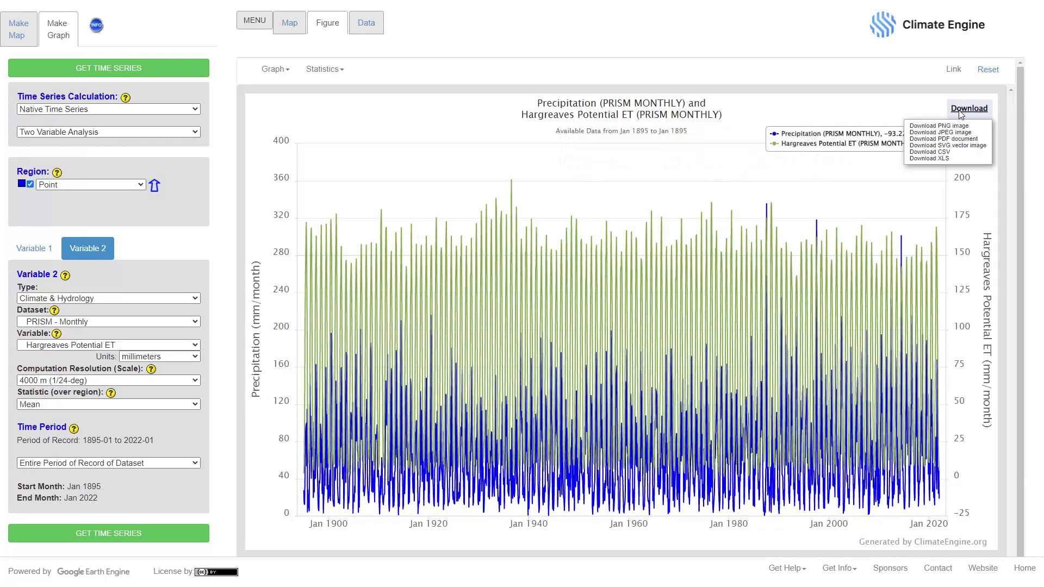
Download the chart data as ClimateEngine (5).csv and open it in Excel
left_click(948, 154)
left_click(439, 275)
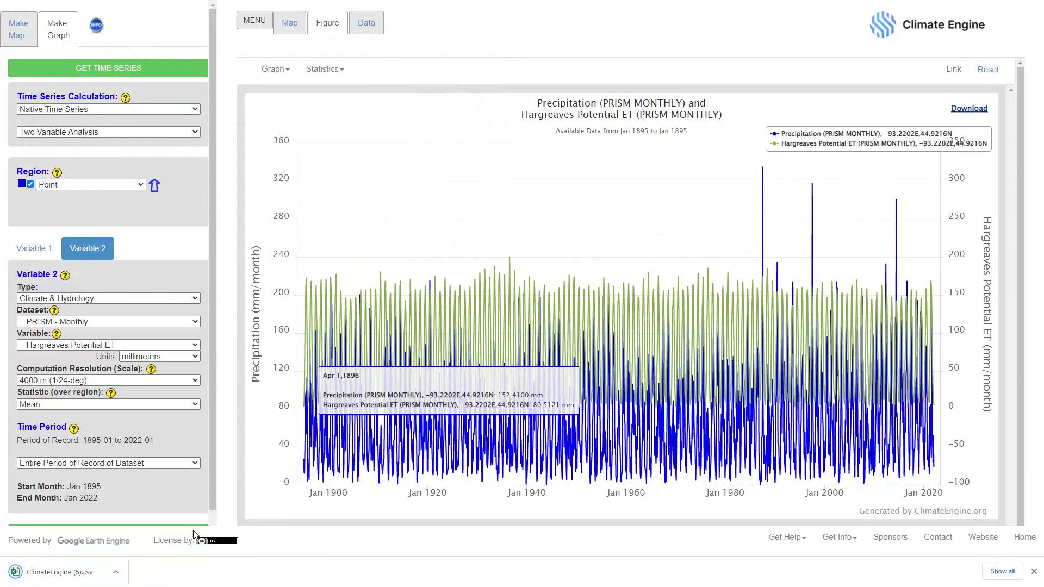
left_click(55, 572)
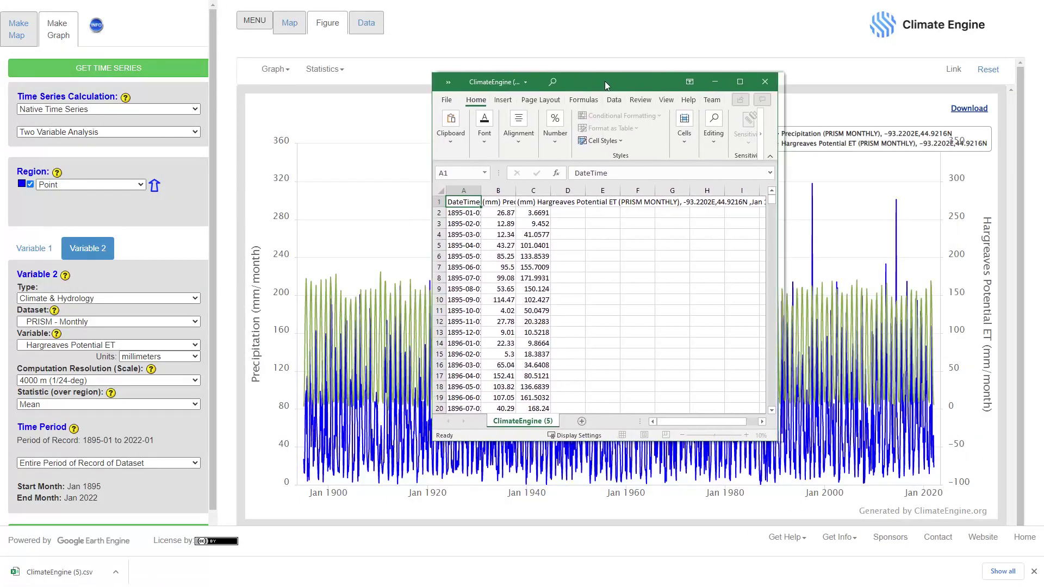
Maximize the Excel window and AutoFit columns A, C and B to their contents
double_click(611, 81)
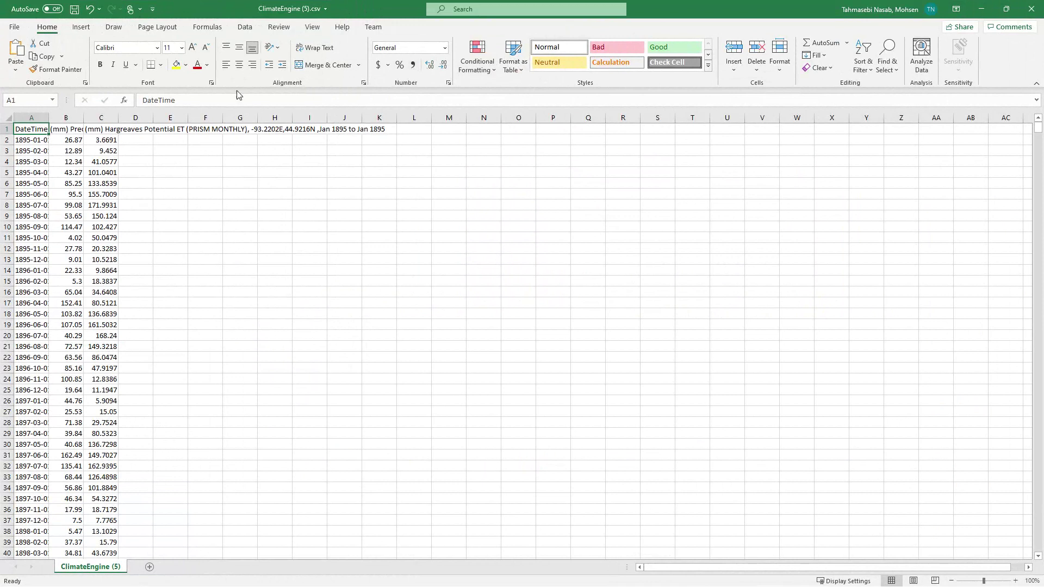
double_click(49, 118)
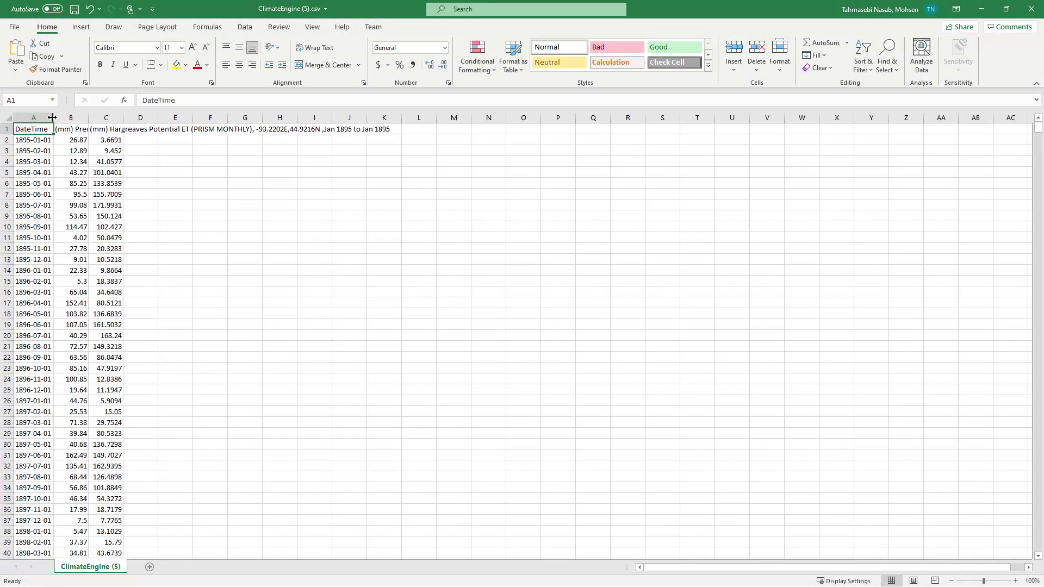
left_click(105, 118)
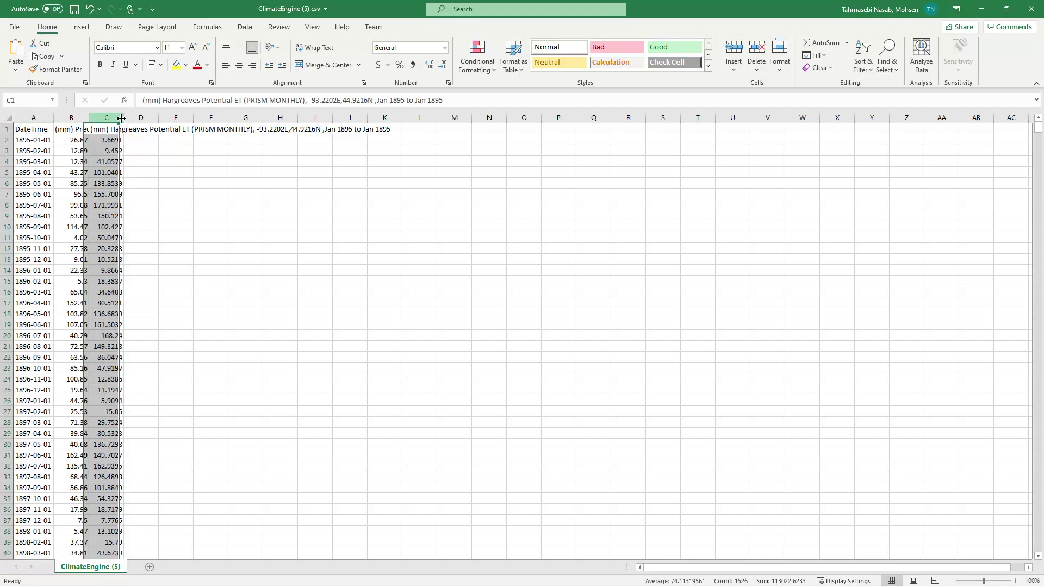
double_click(122, 118)
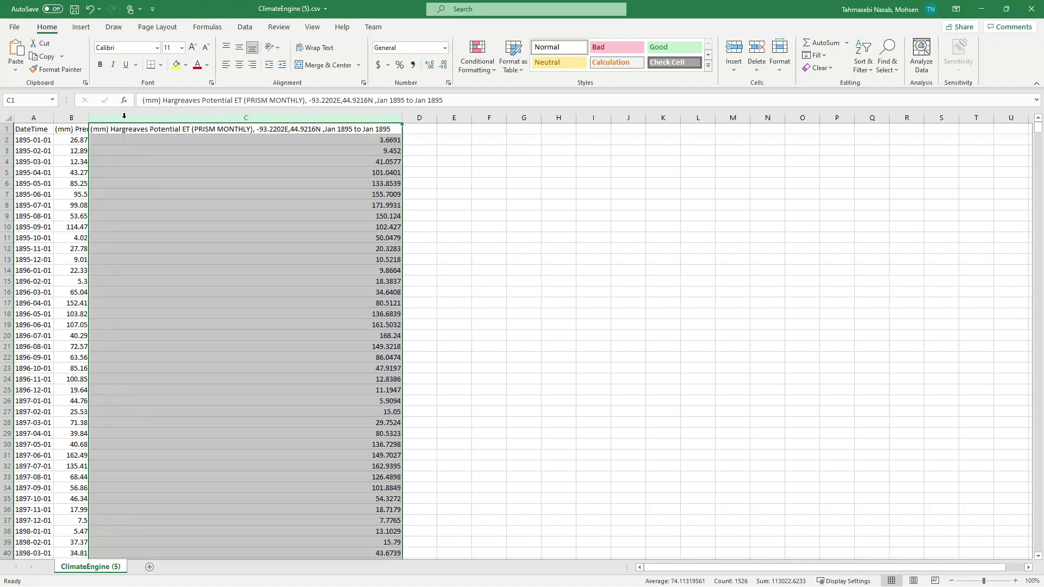
double_click(88, 117)
Select the precipitation and Hargreaves ET values in columns B and C, then clear the selection
left_click(195, 205)
left_click(214, 115)
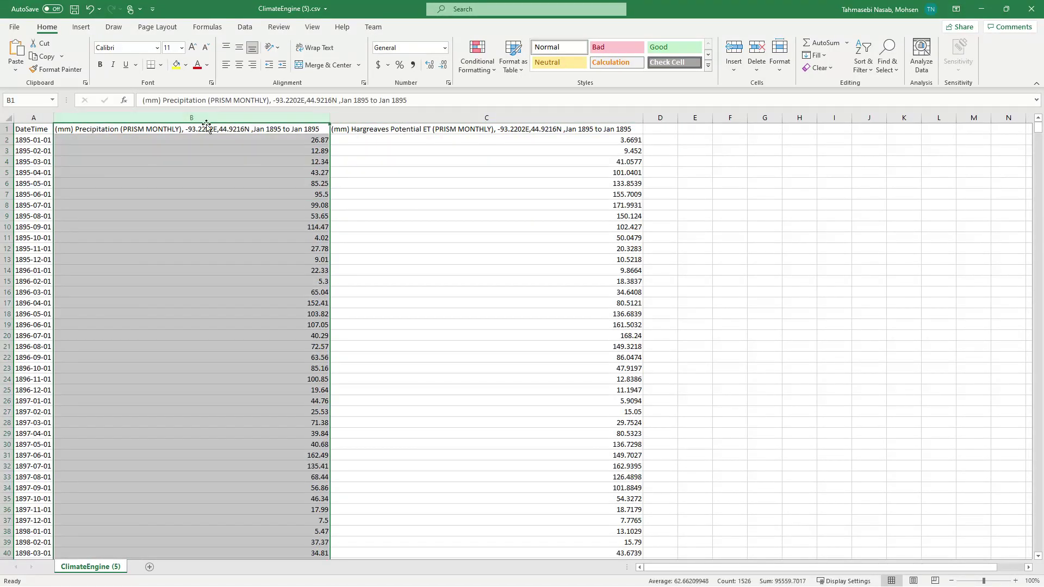
left_click(389, 117)
left_click(717, 195)
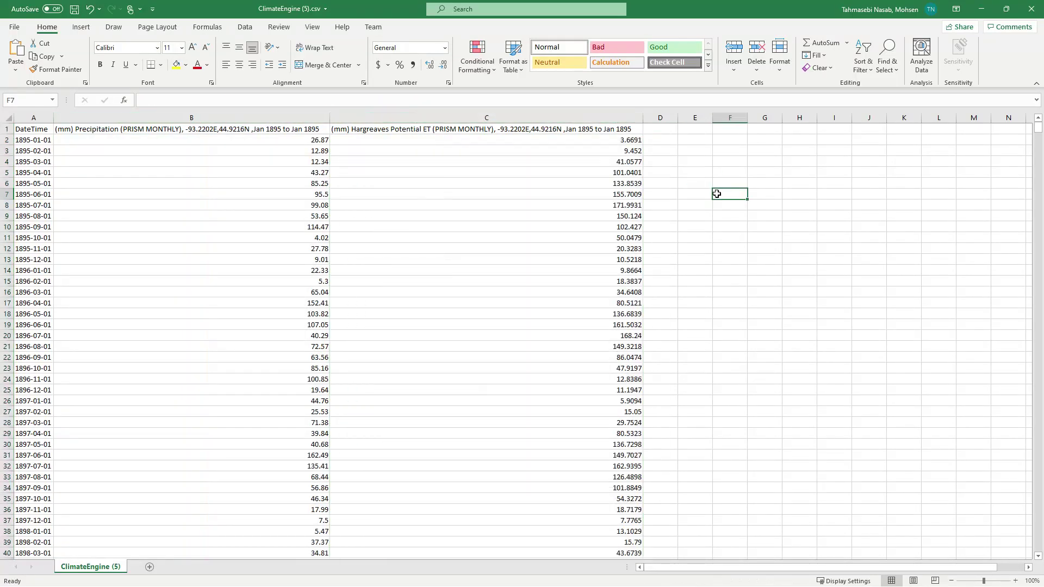